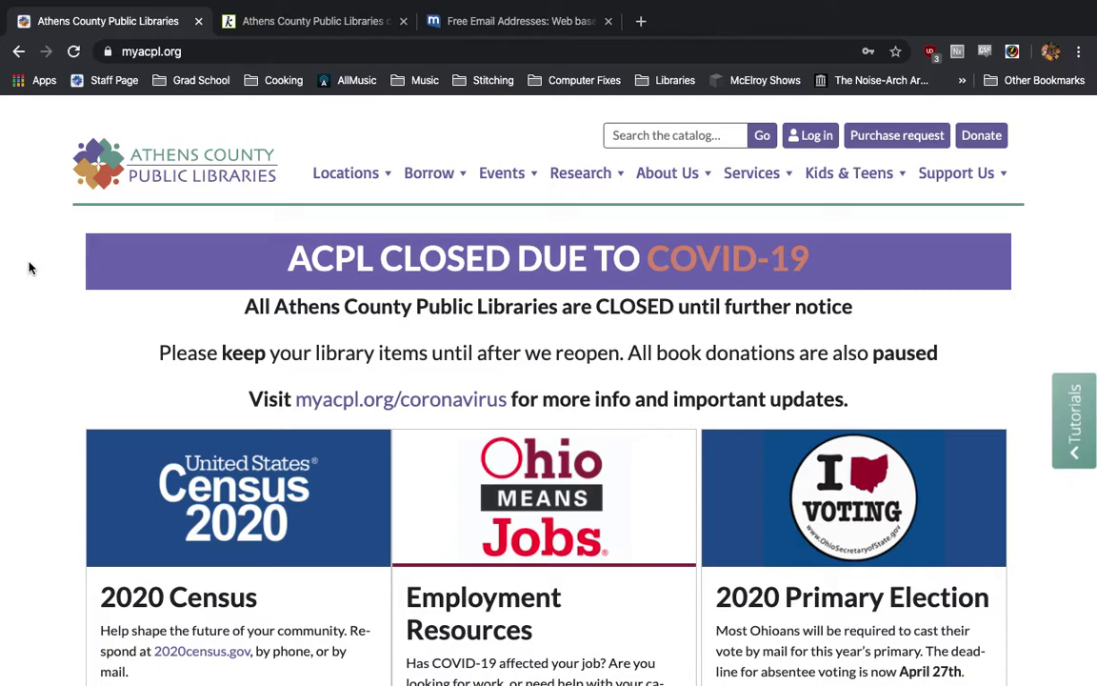
Scroll through the myacpl.org homepage, past the COVID-19 closure notice and featured resource links
scroll(28, 268, down, 5)
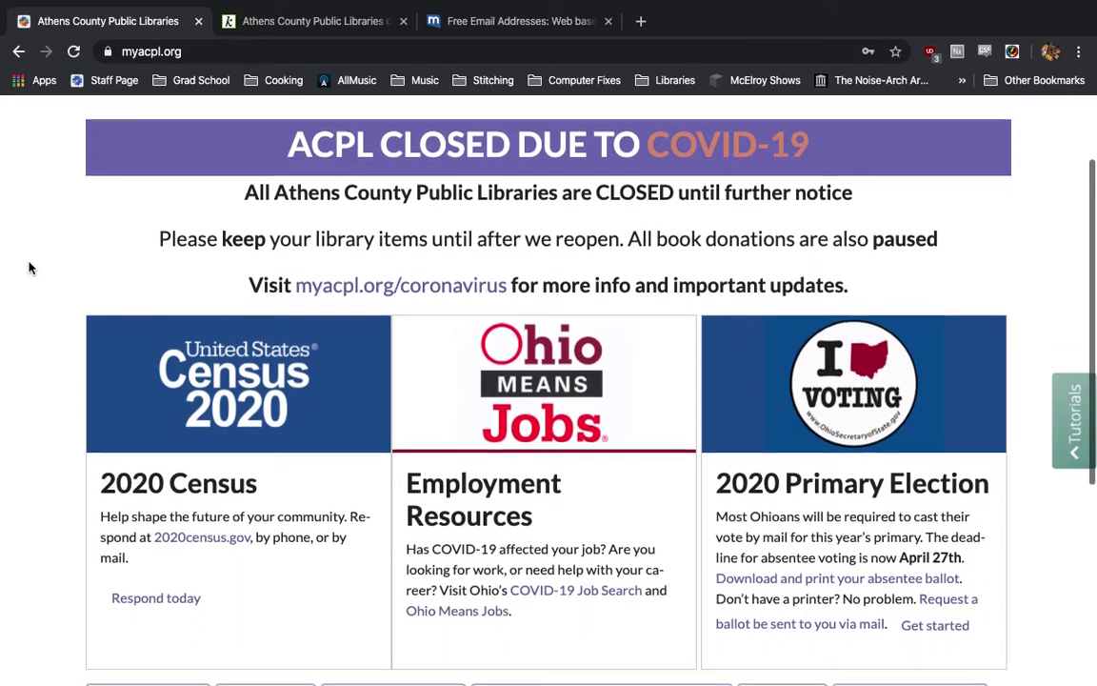
scroll(28, 268, down, 2)
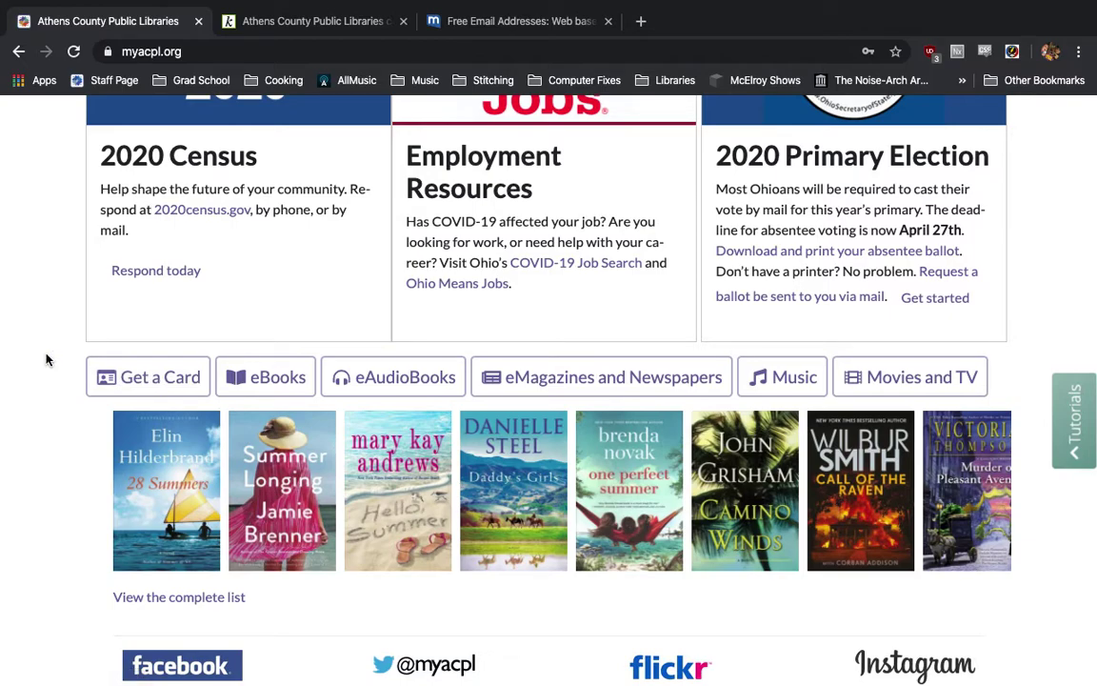
scroll(47, 359, up, 5)
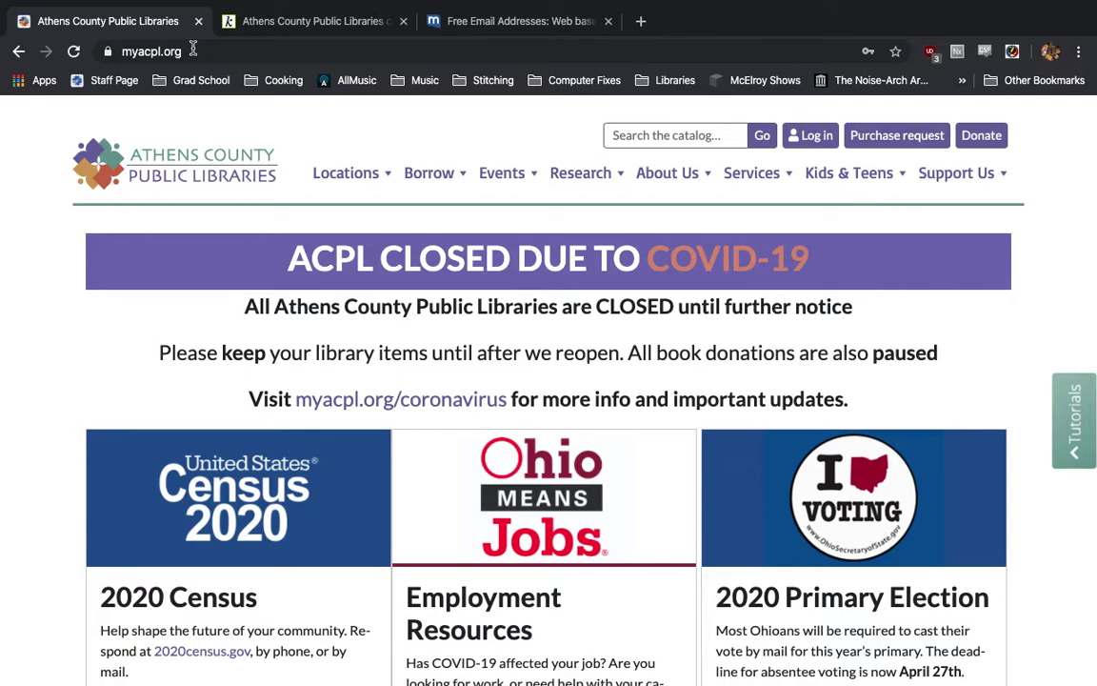
scroll(0, 284, down, 5)
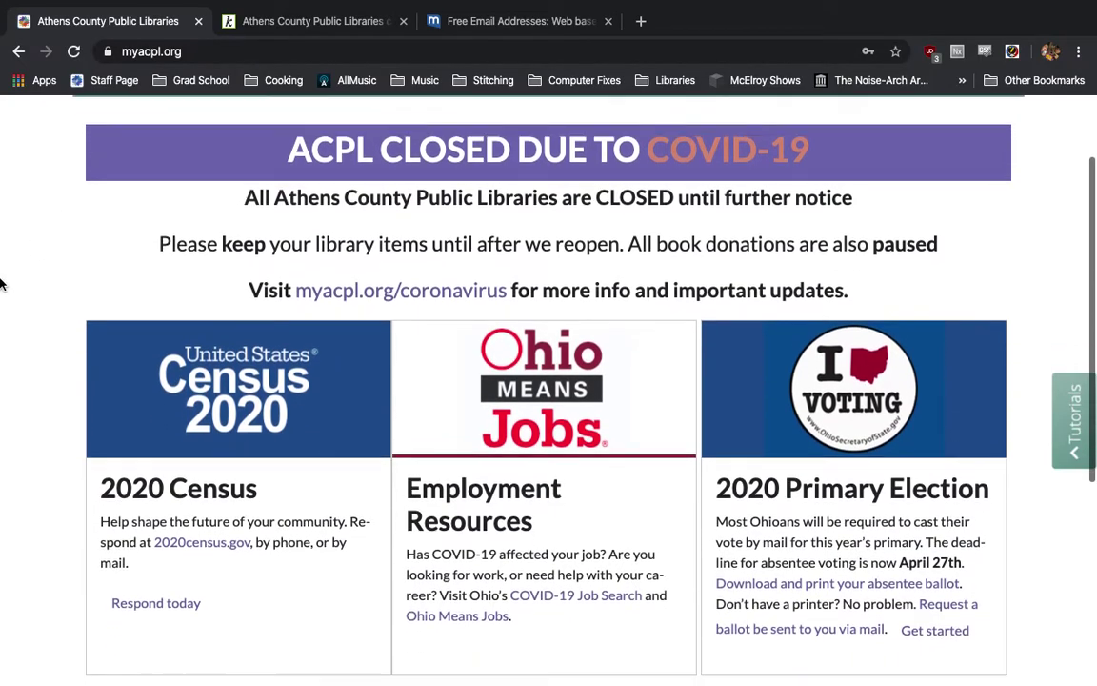
scroll(0, 284, down, 2)
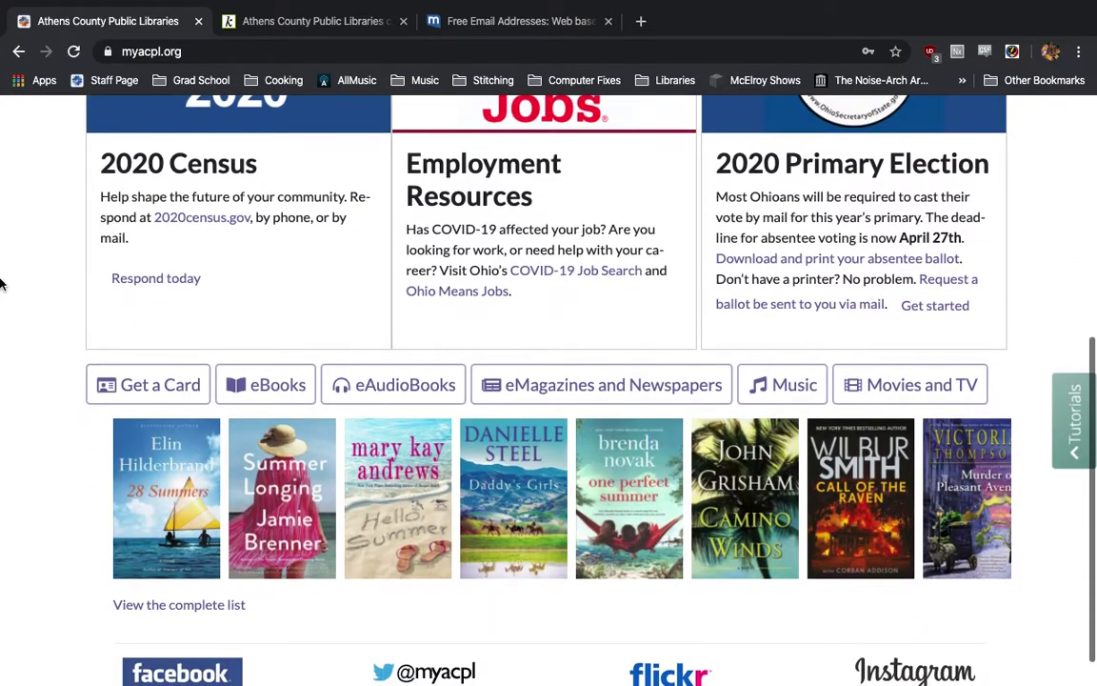
scroll(0, 284, down, 1)
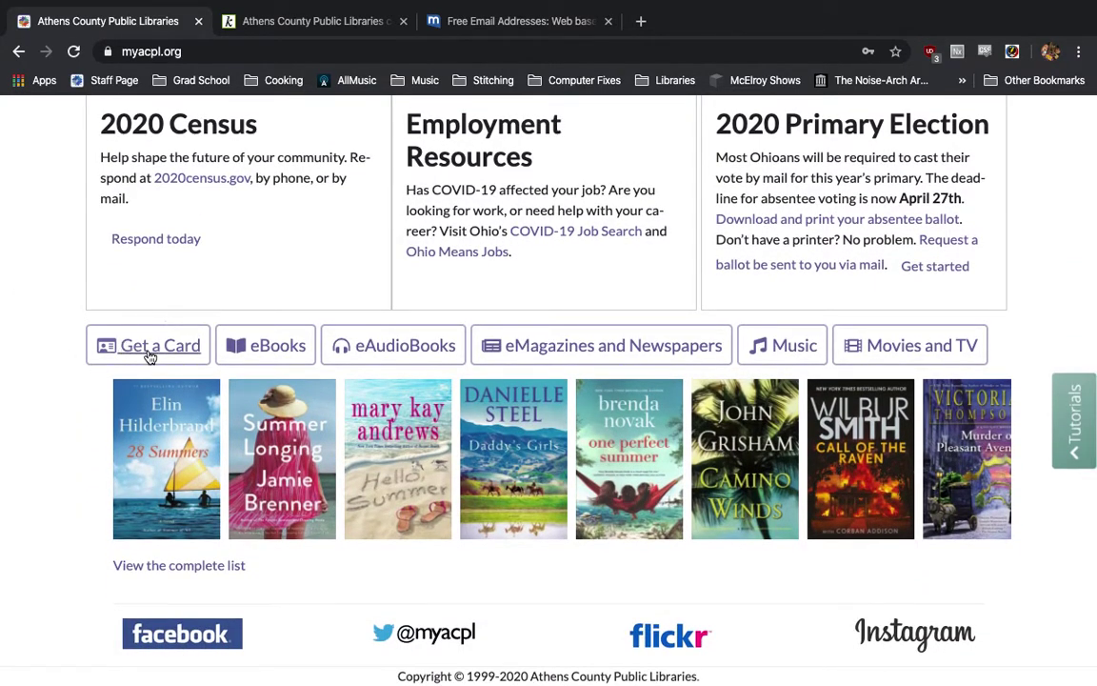
Open the Your Library Card page and scroll past Full-access and Limited-access to the eLibrary account section
click(151, 356)
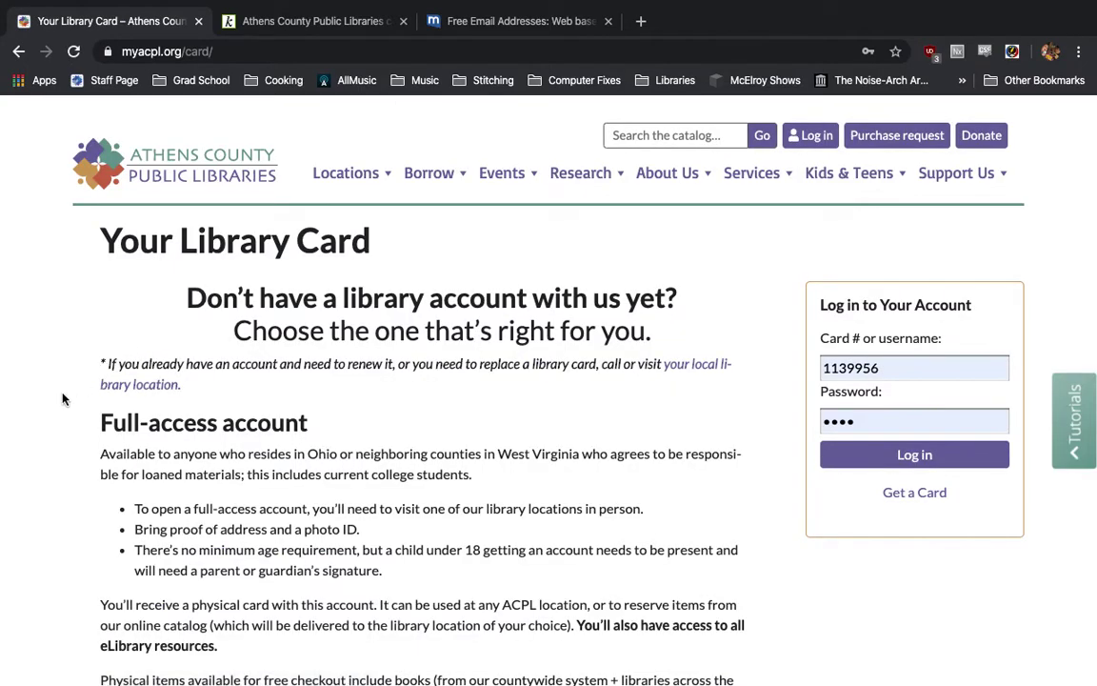
scroll(62, 398, down, 5)
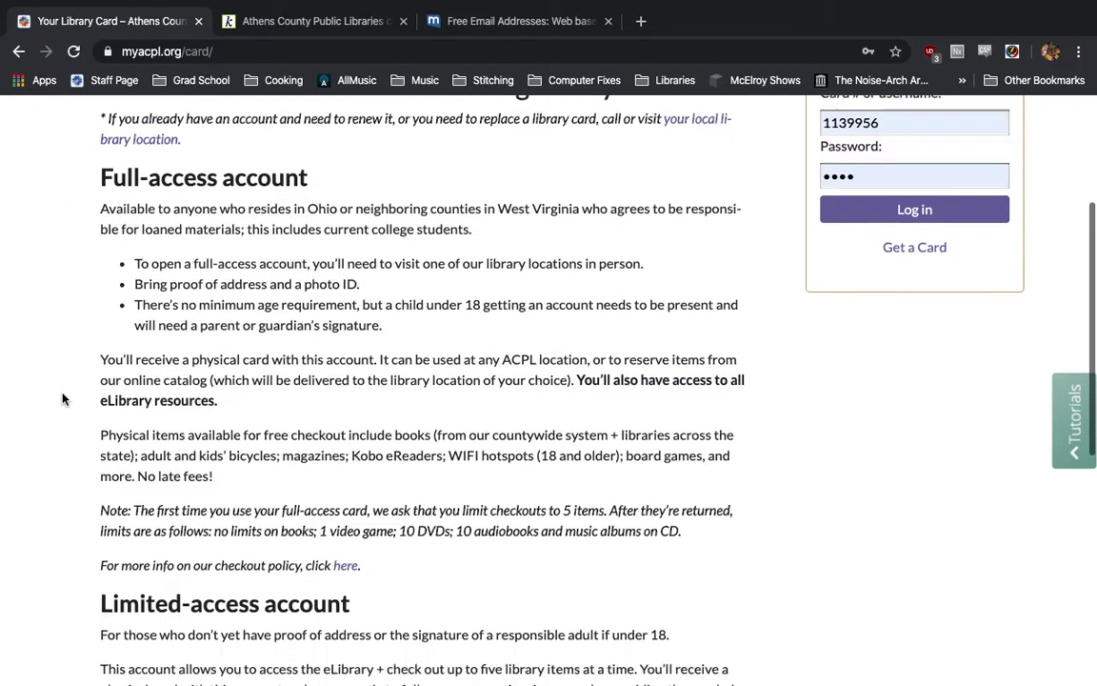
scroll(62, 398, down, 3)
scroll(61, 398, up, 3)
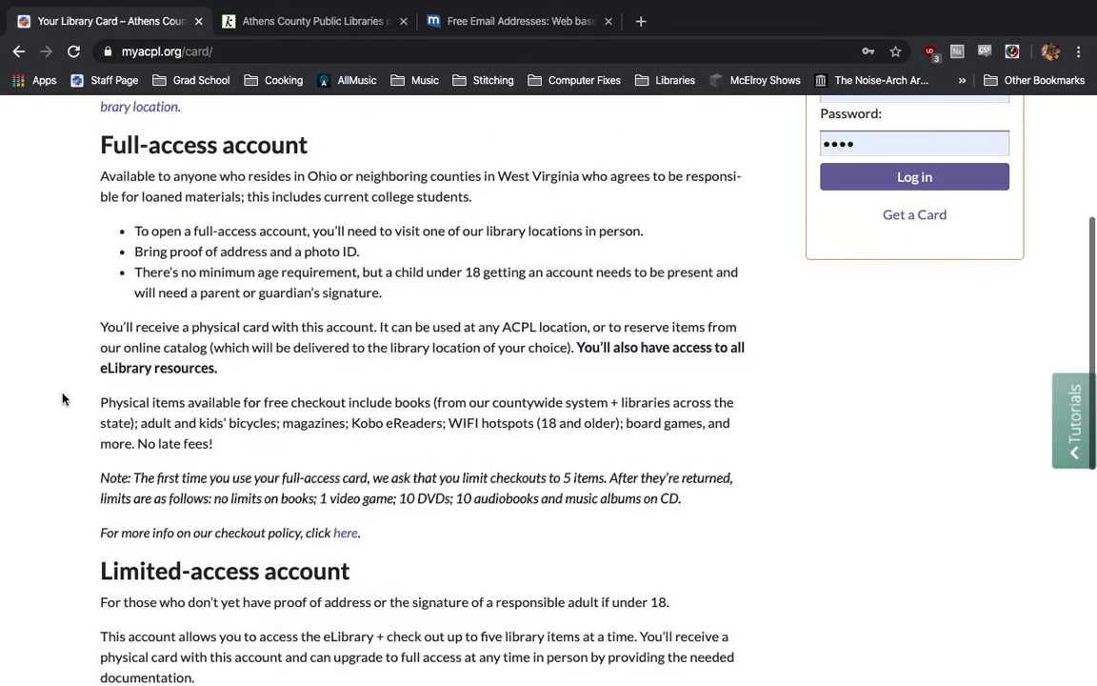
scroll(62, 399, down, 4)
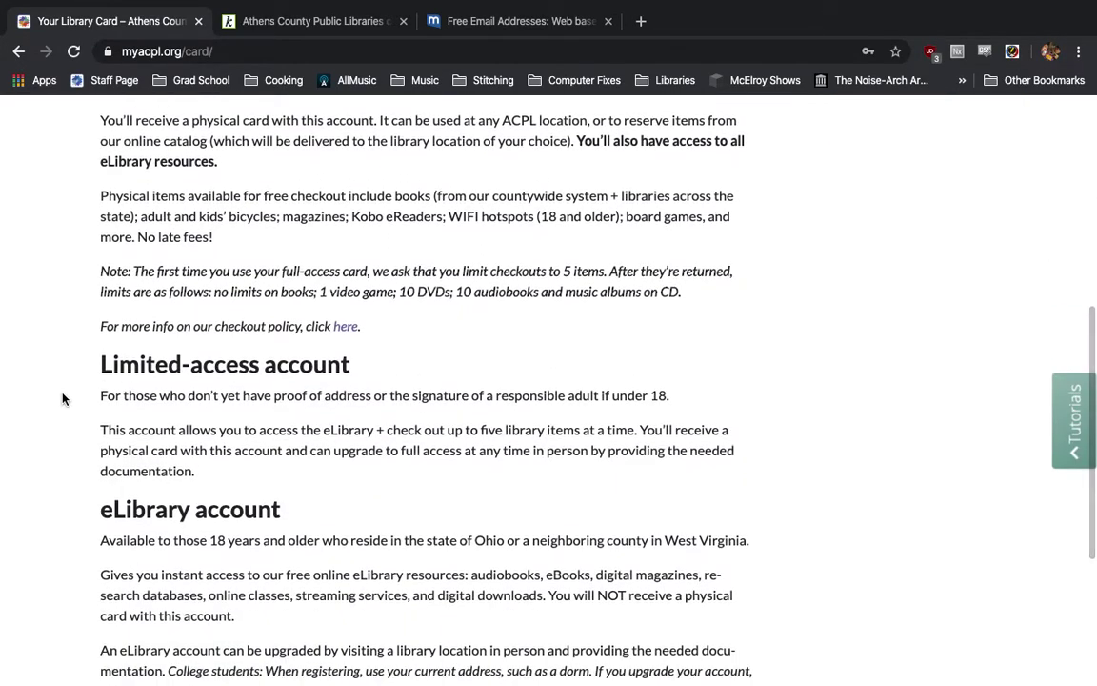
scroll(62, 398, down, 3)
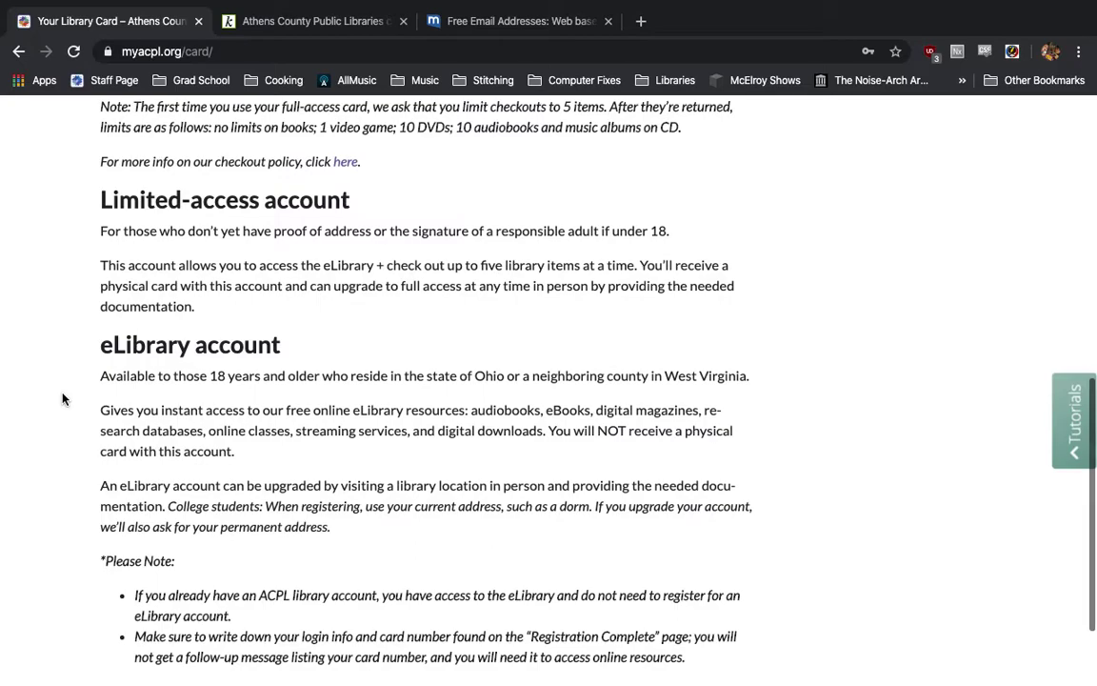
scroll(62, 398, down, 2)
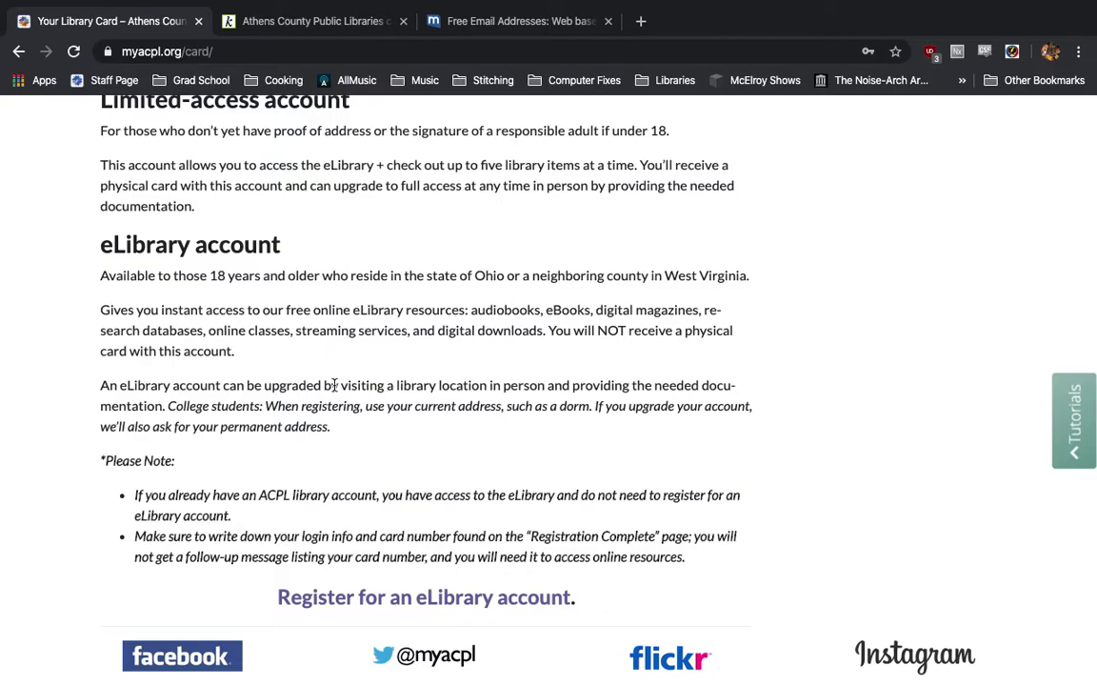
scroll(333, 385, down, 1)
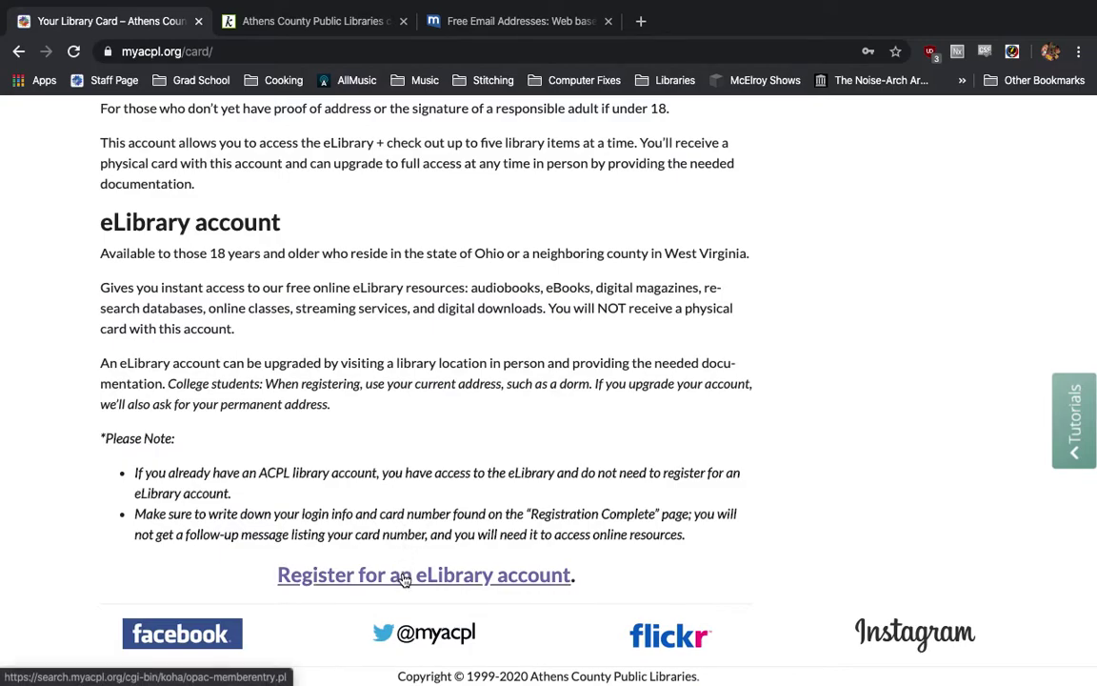
Follow the 'Register for an eLibrary account' link to the Koha registration form and scroll into it
click(404, 577)
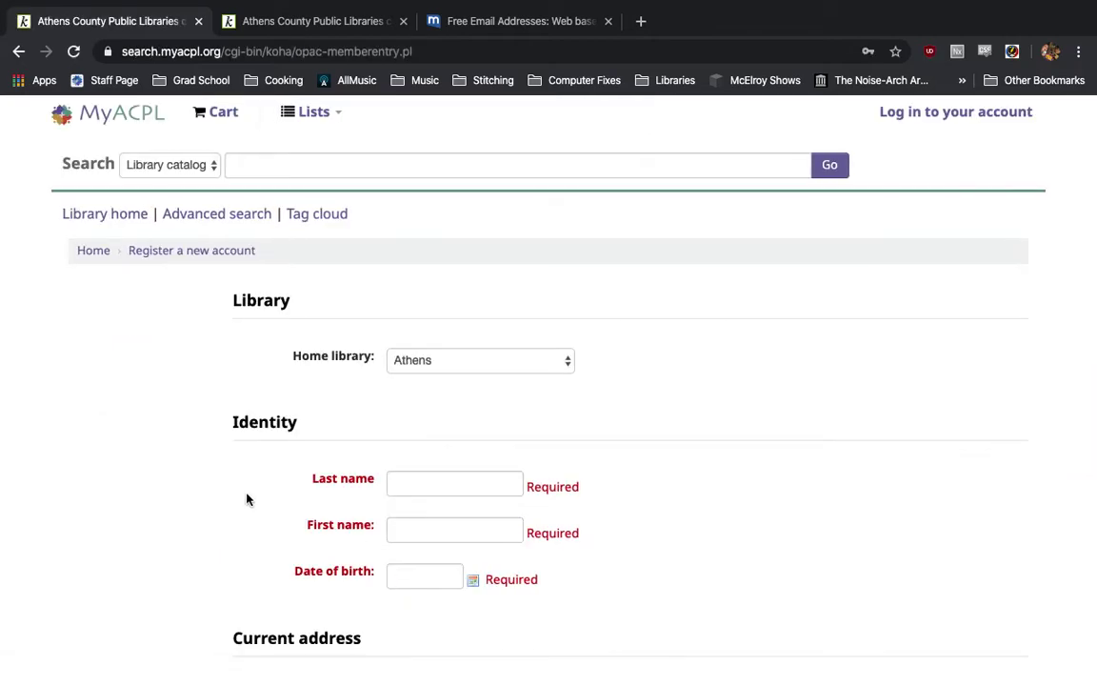
scroll(227, 495, down, 1)
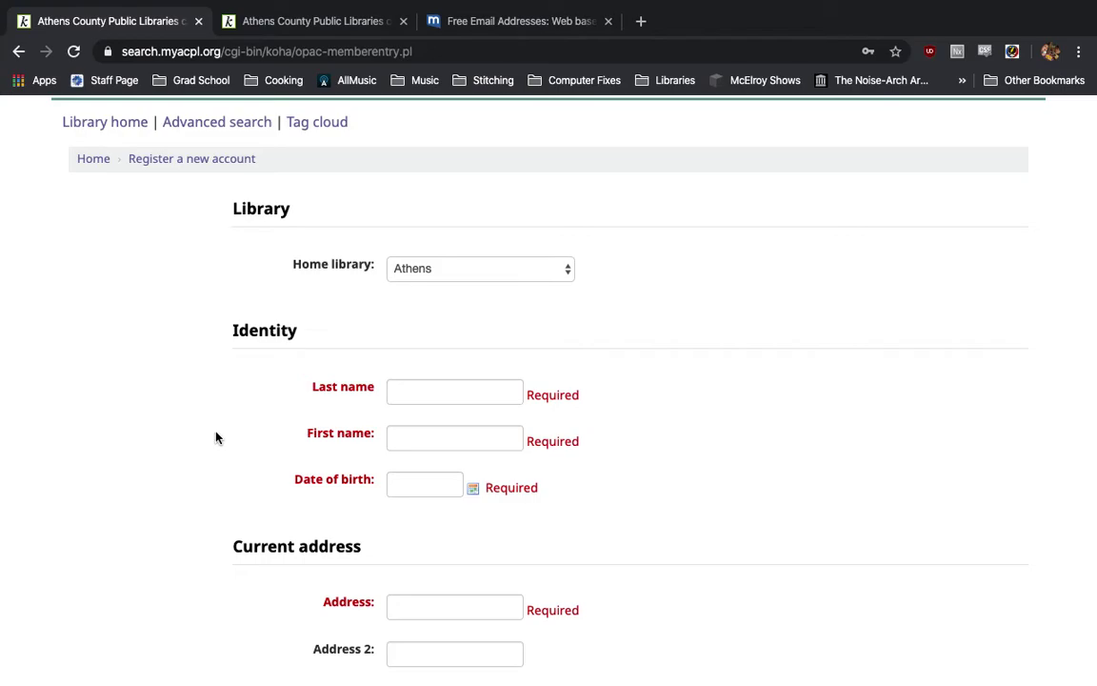
On the filled-in registration form, change Home library from Wells (Albany) to Athens
click(300, 32)
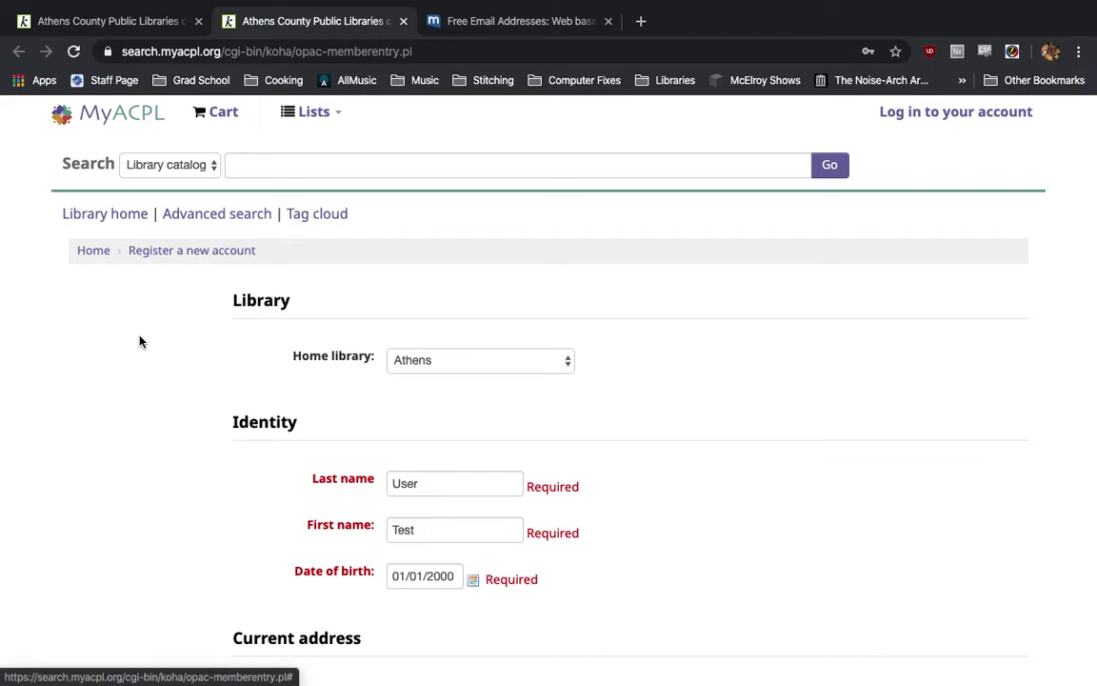
scroll(140, 341, down, 1)
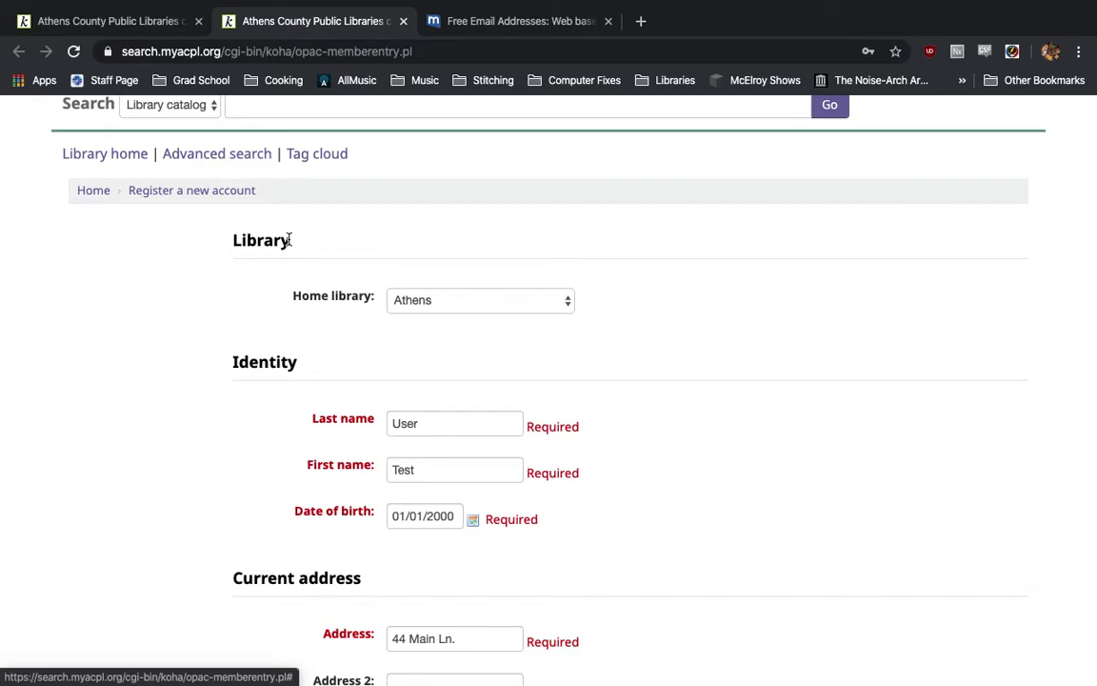
click(422, 310)
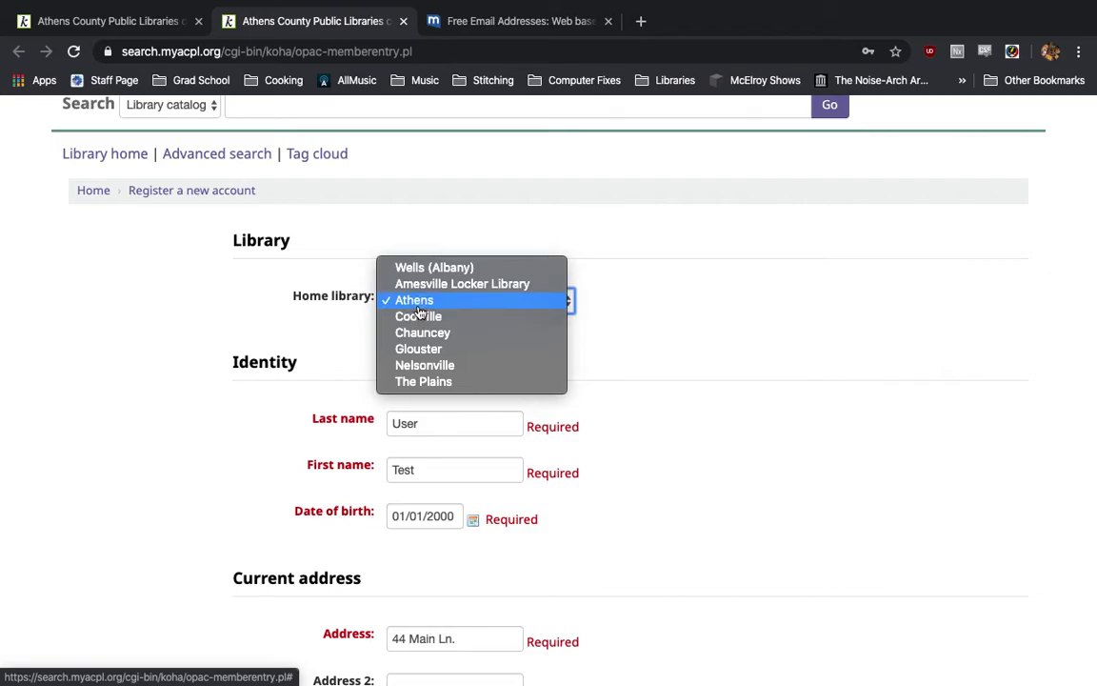
click(271, 321)
click(411, 305)
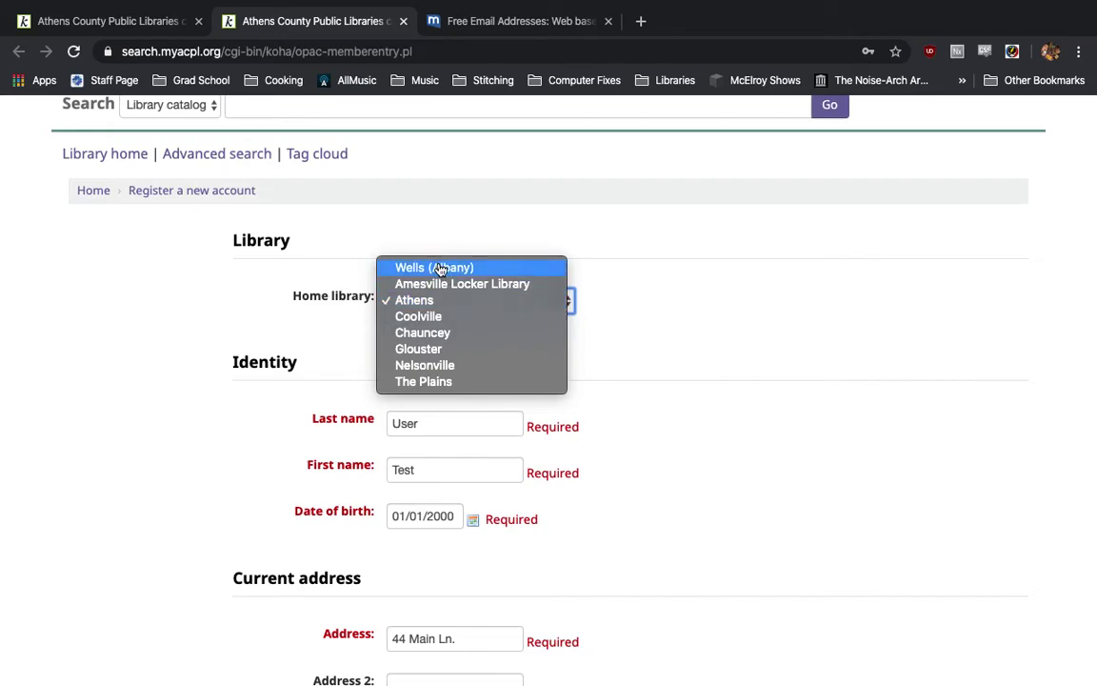
click(439, 268)
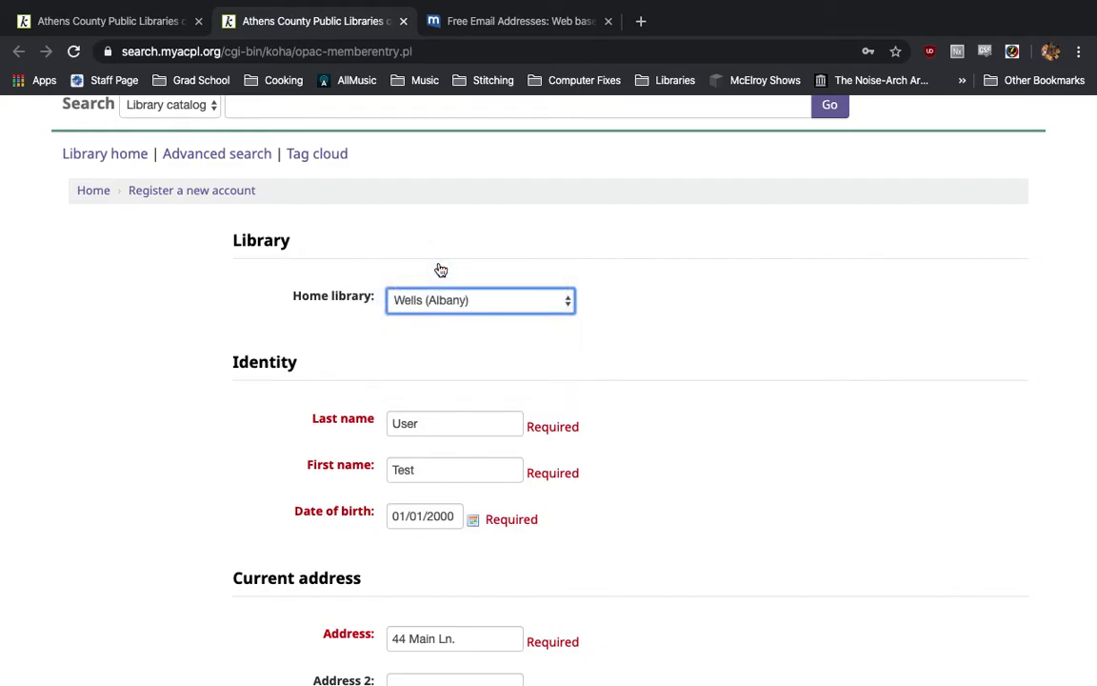
click(413, 307)
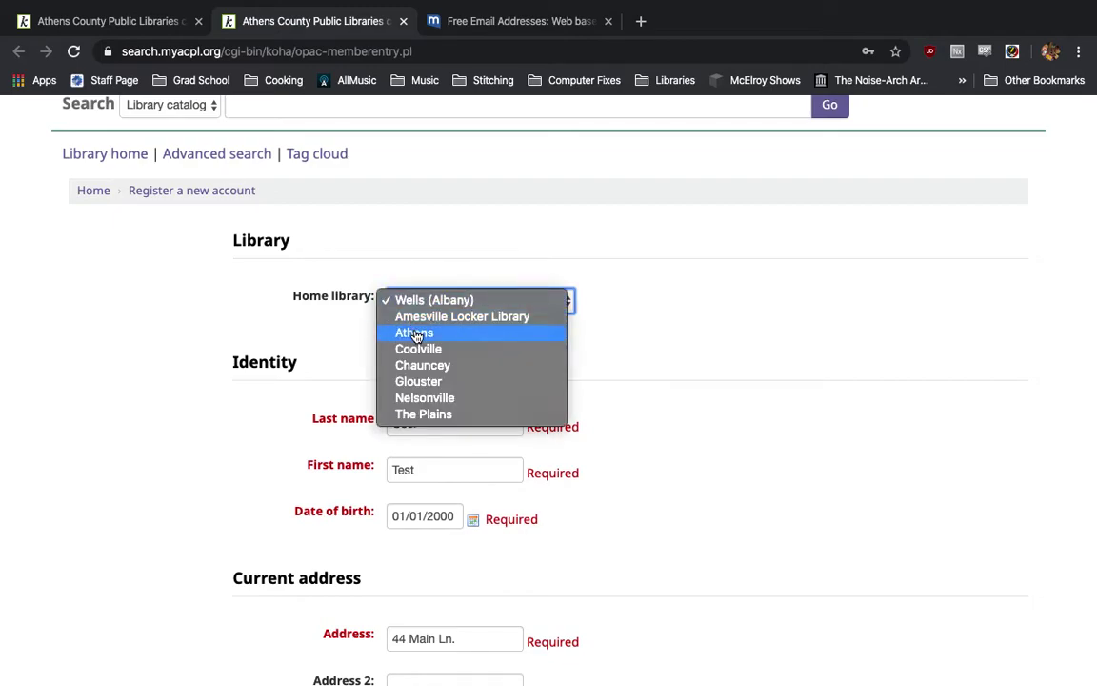
click(416, 333)
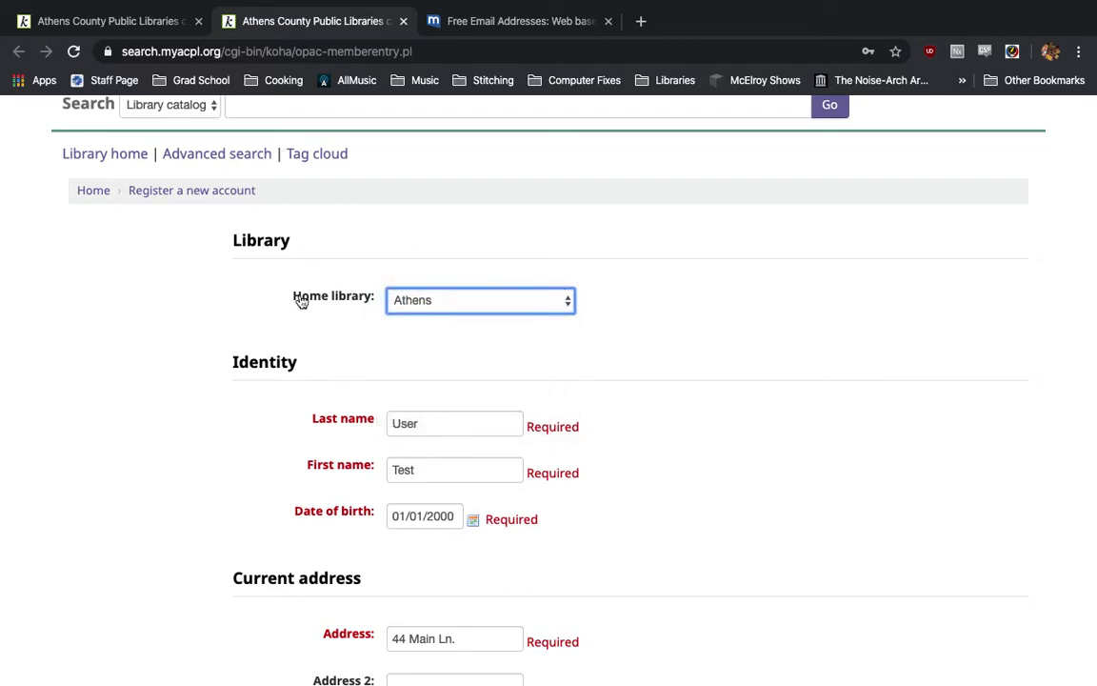
scroll(299, 296, down, 3)
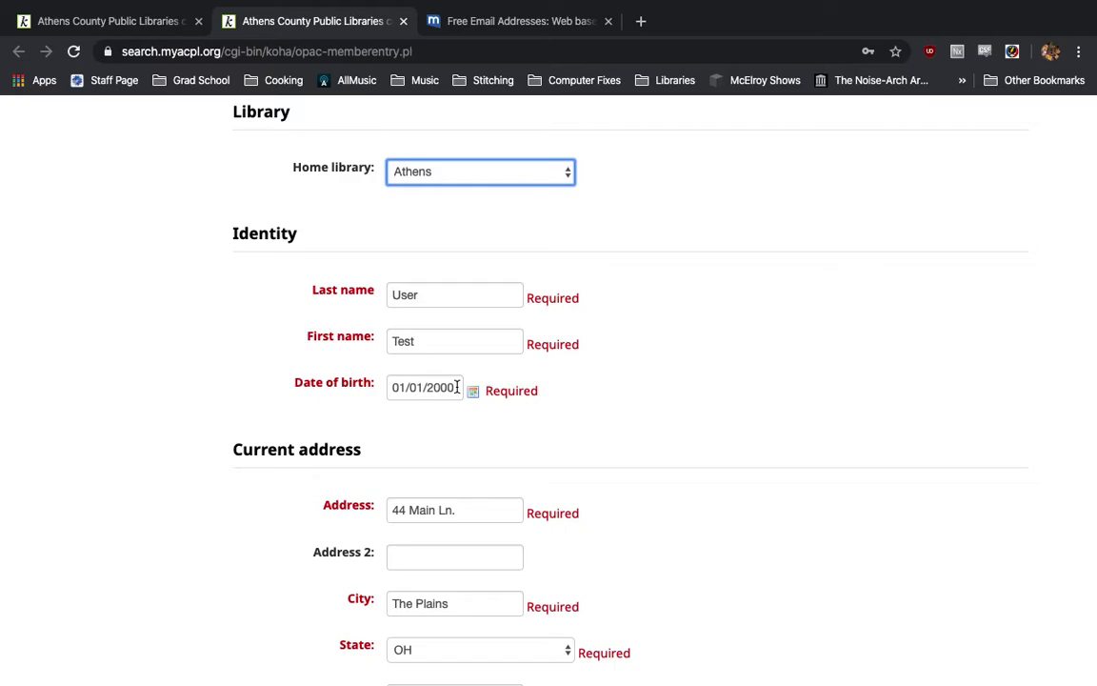
scroll(457, 387, down, 4)
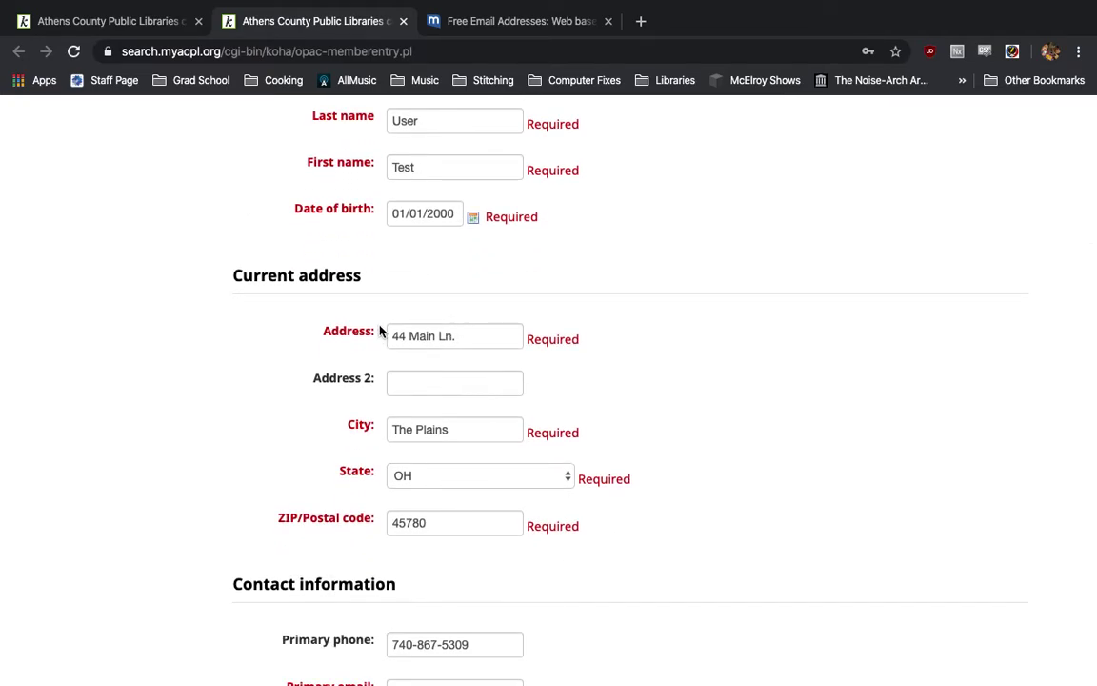
scroll(416, 356, down, 2)
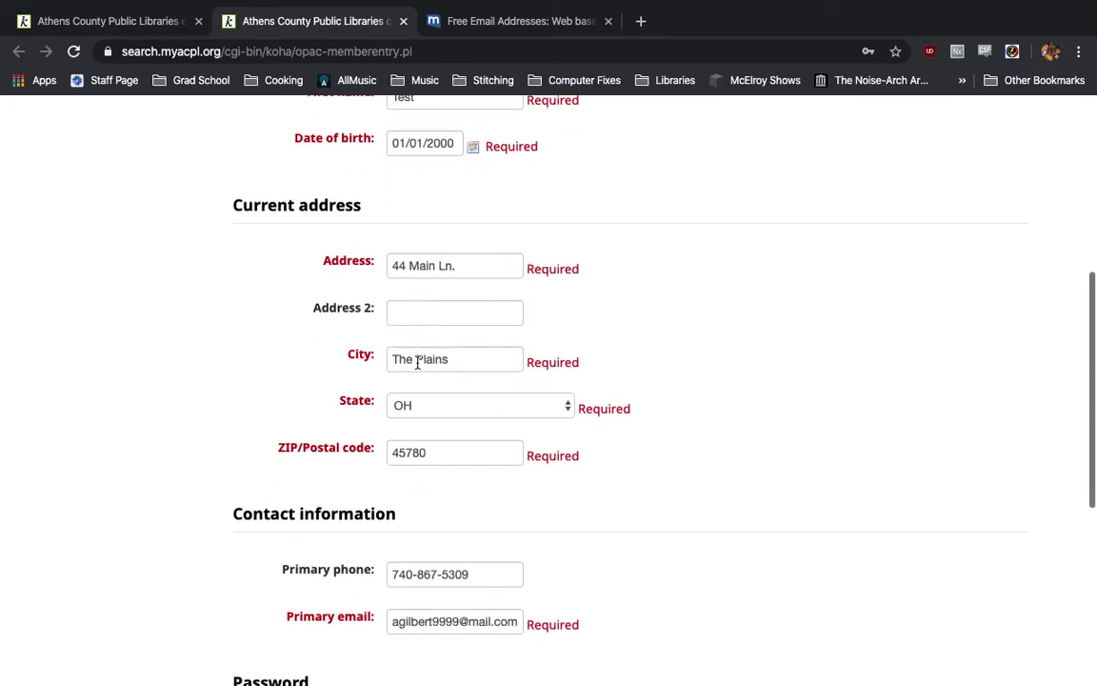
scroll(422, 420, down, 1)
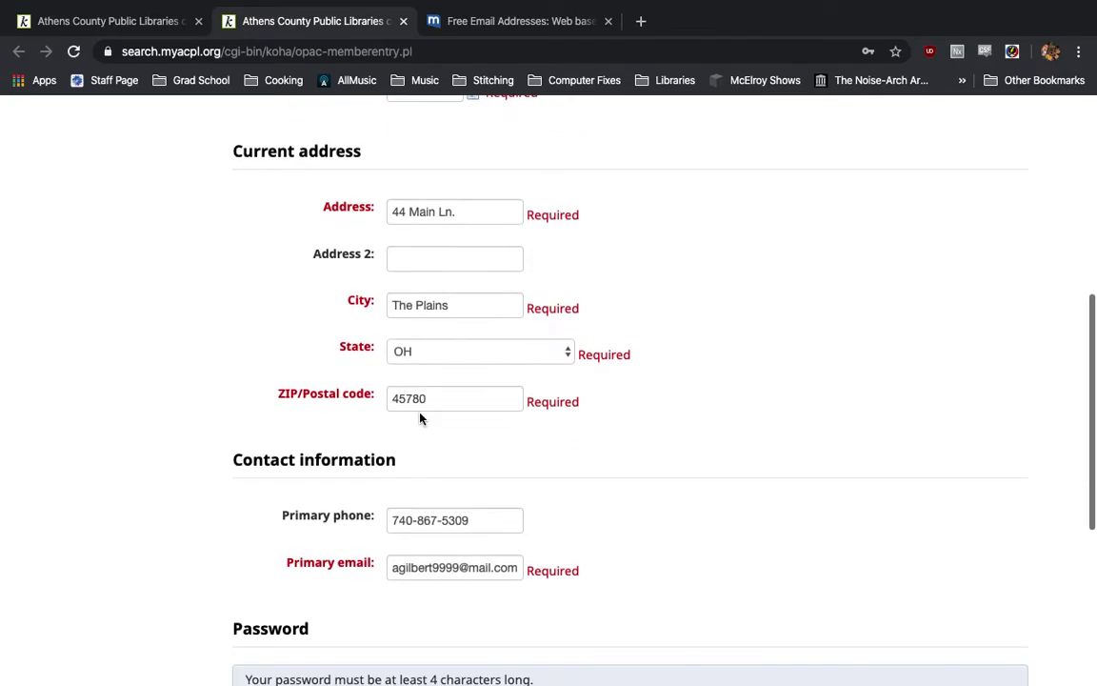
scroll(420, 418, down, 2)
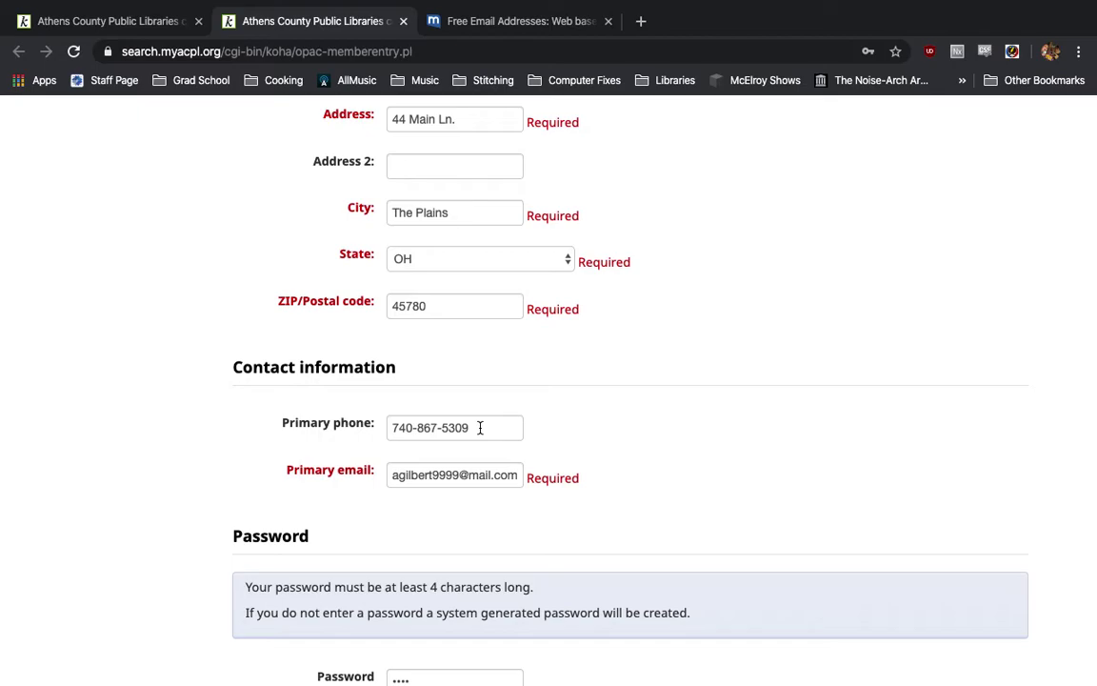
scroll(480, 427, down, 2)
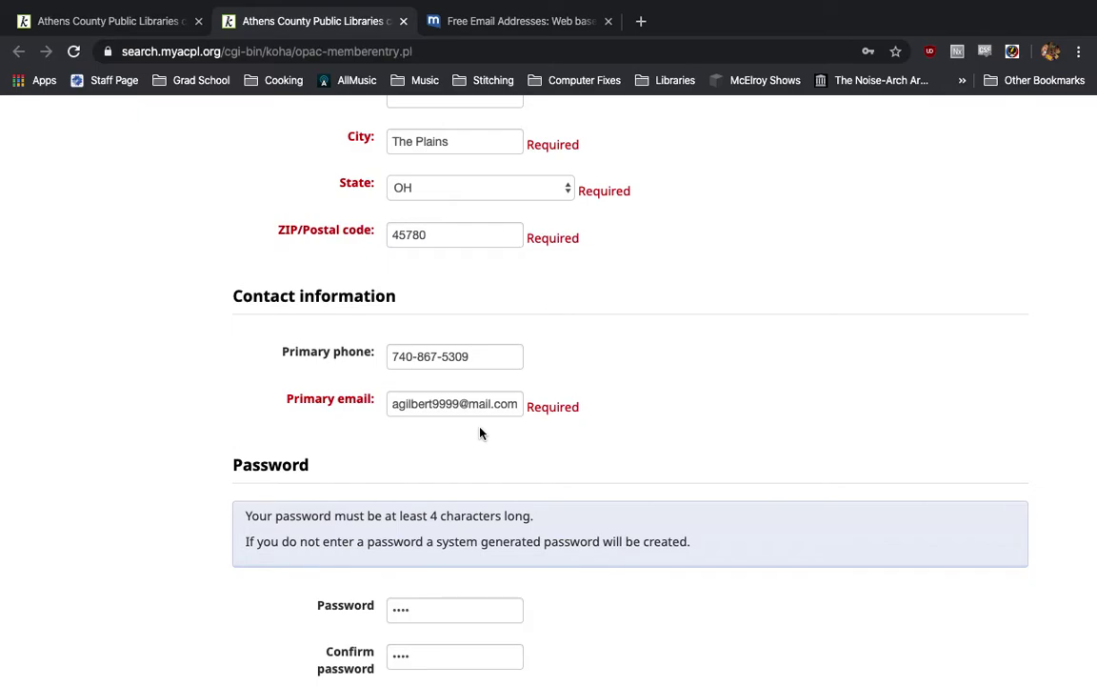
scroll(480, 434, down, 4)
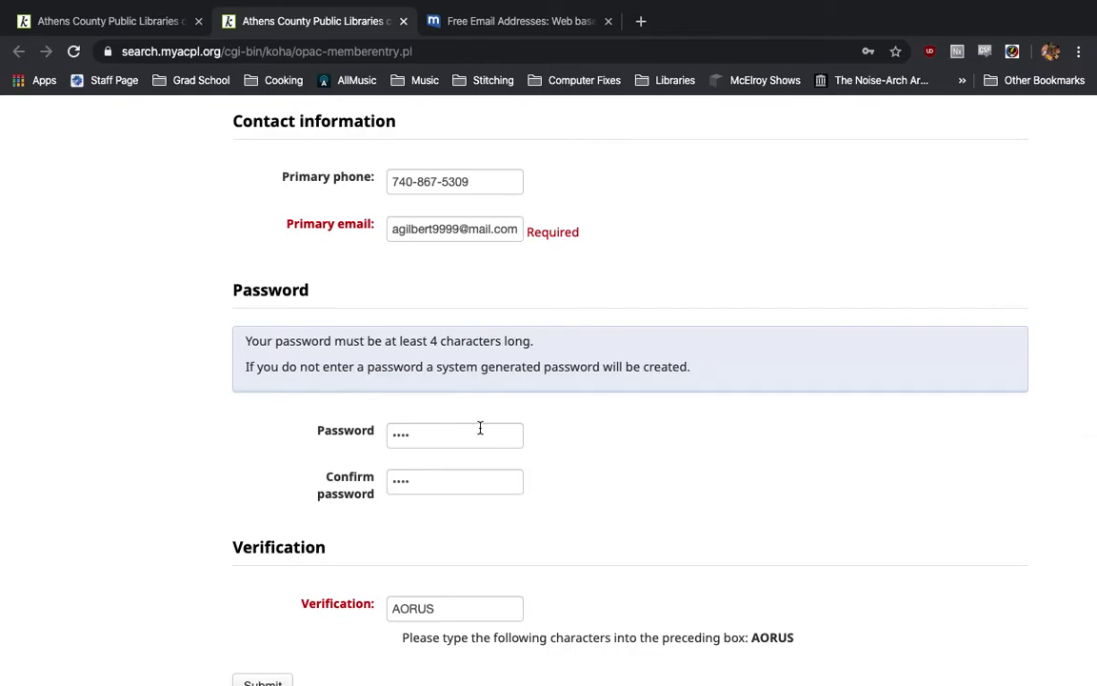
scroll(480, 429, down, 1)
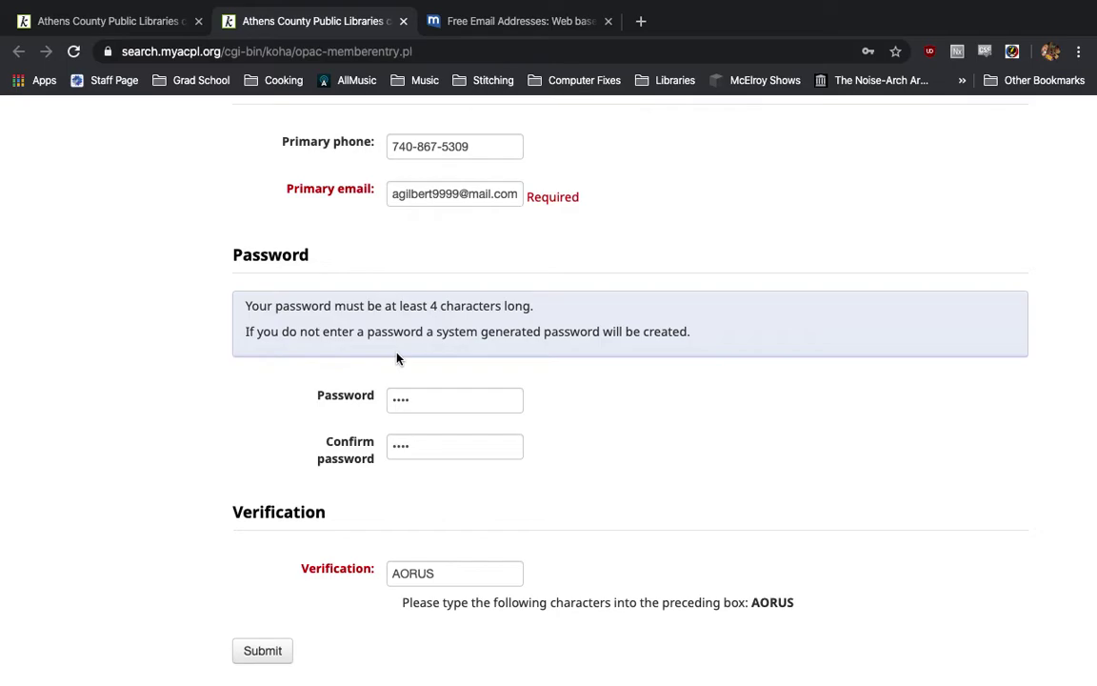
scroll(397, 358, down, 1)
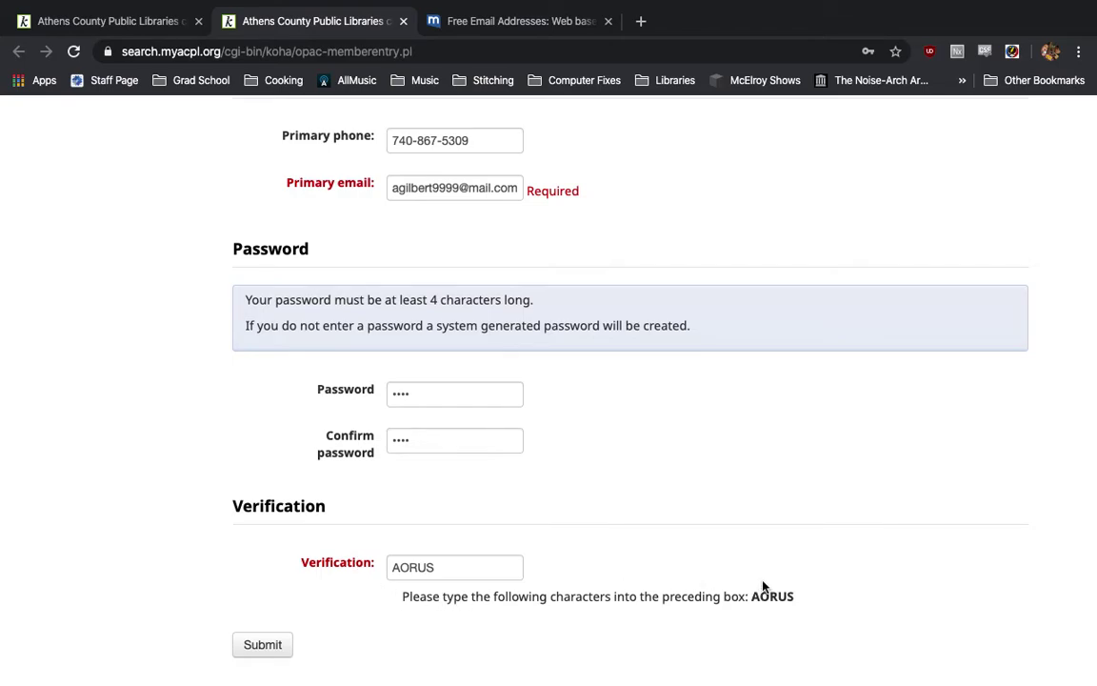
drag(752, 596, 769, 597)
Submit the completed eLibrary registration form
click(278, 645)
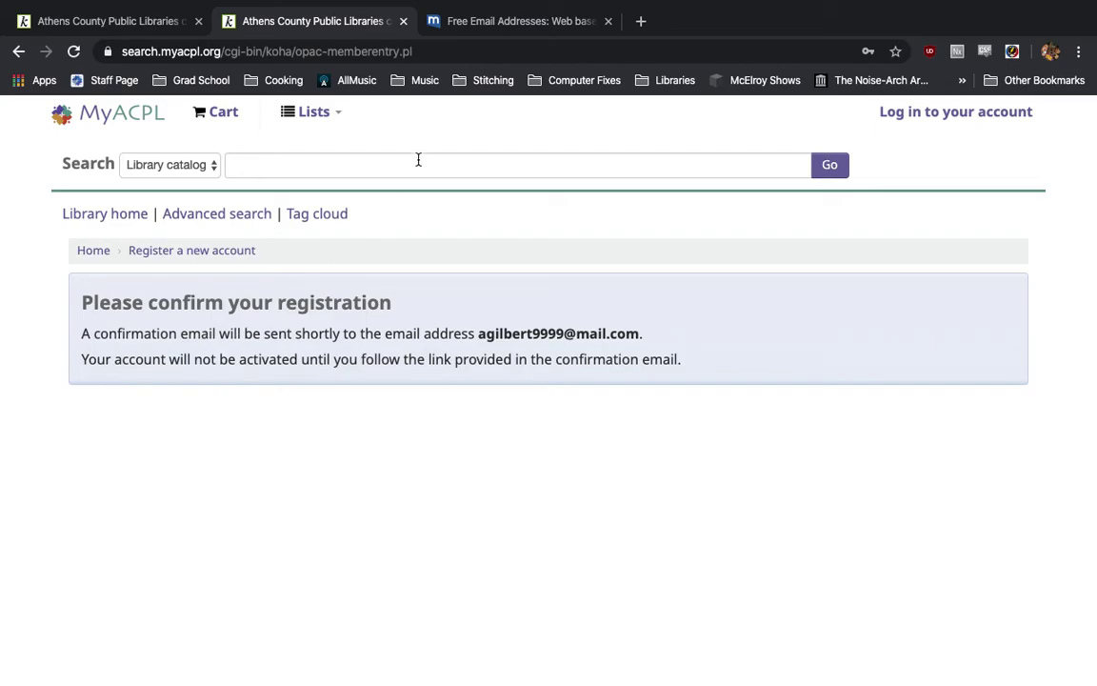
In the mail.com inbox, open the unread Verify Your Account message from the library
click(468, 23)
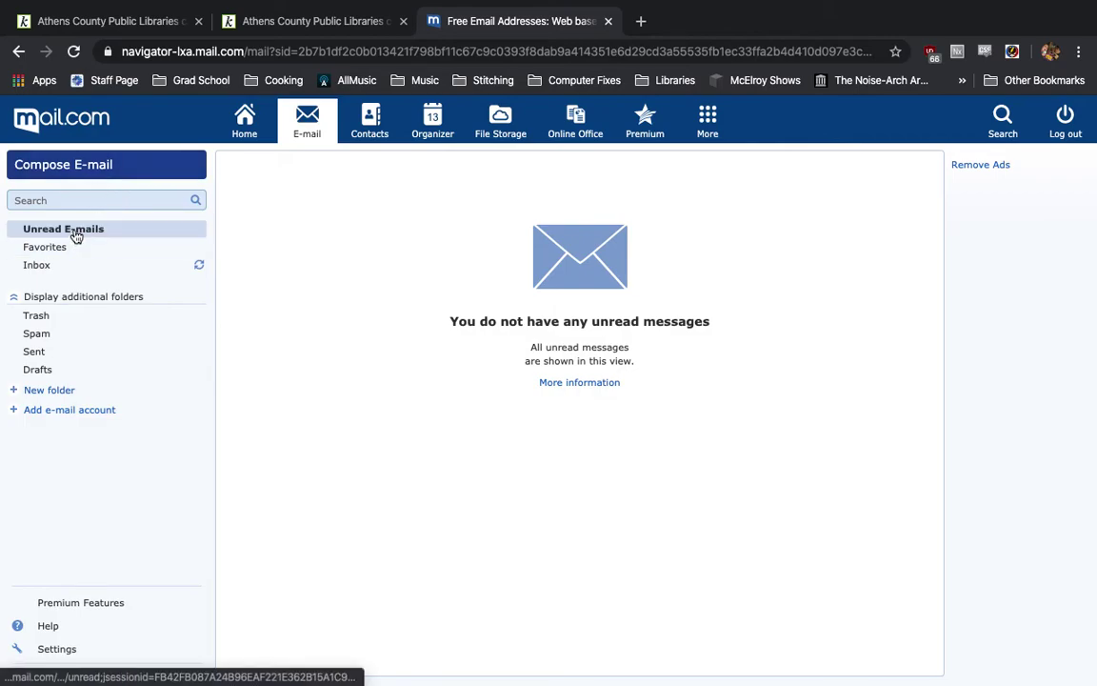
click(75, 231)
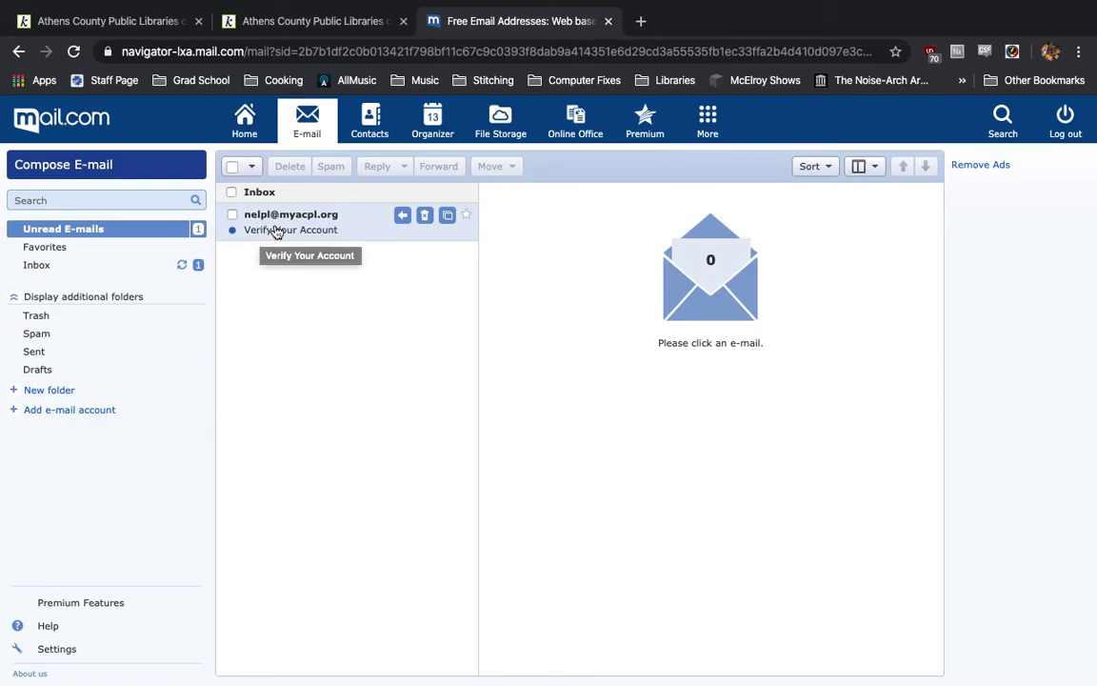
click(276, 231)
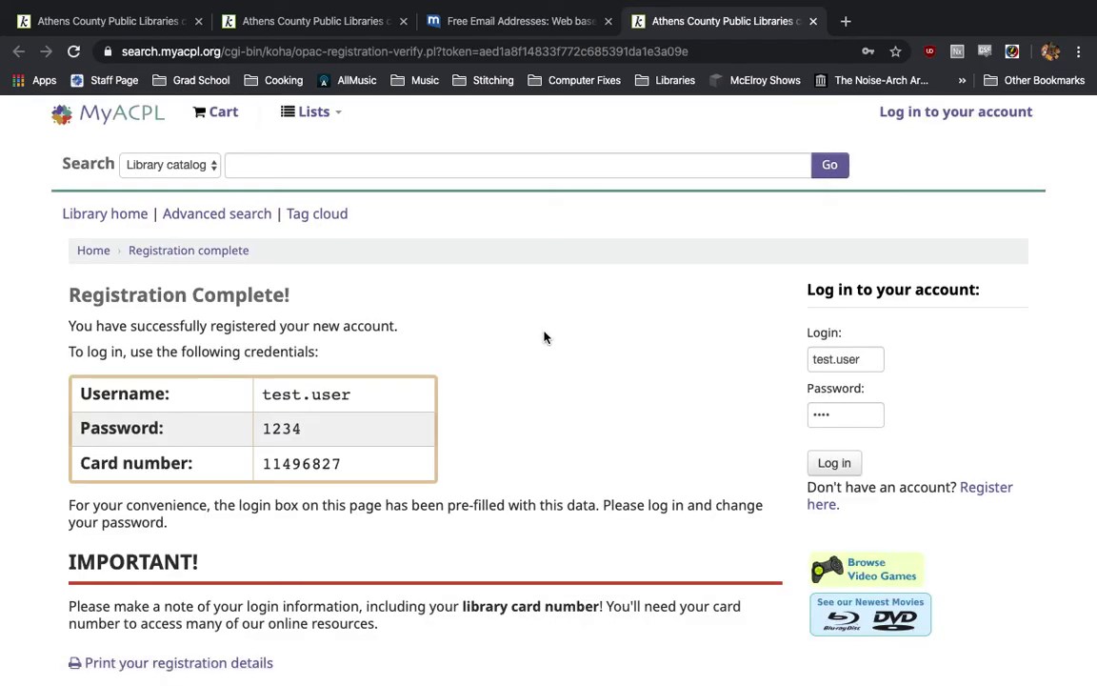
On the Registration Complete page, scroll down and highlight the new library card number
scroll(544, 337, down, 1)
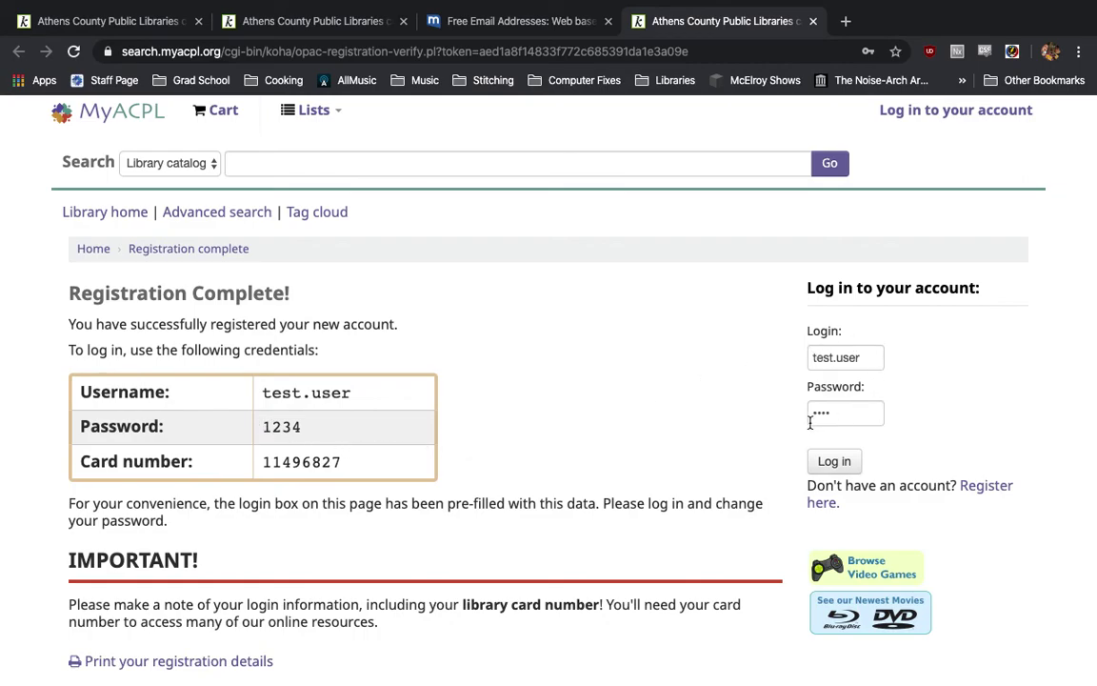
drag(343, 462, 262, 461)
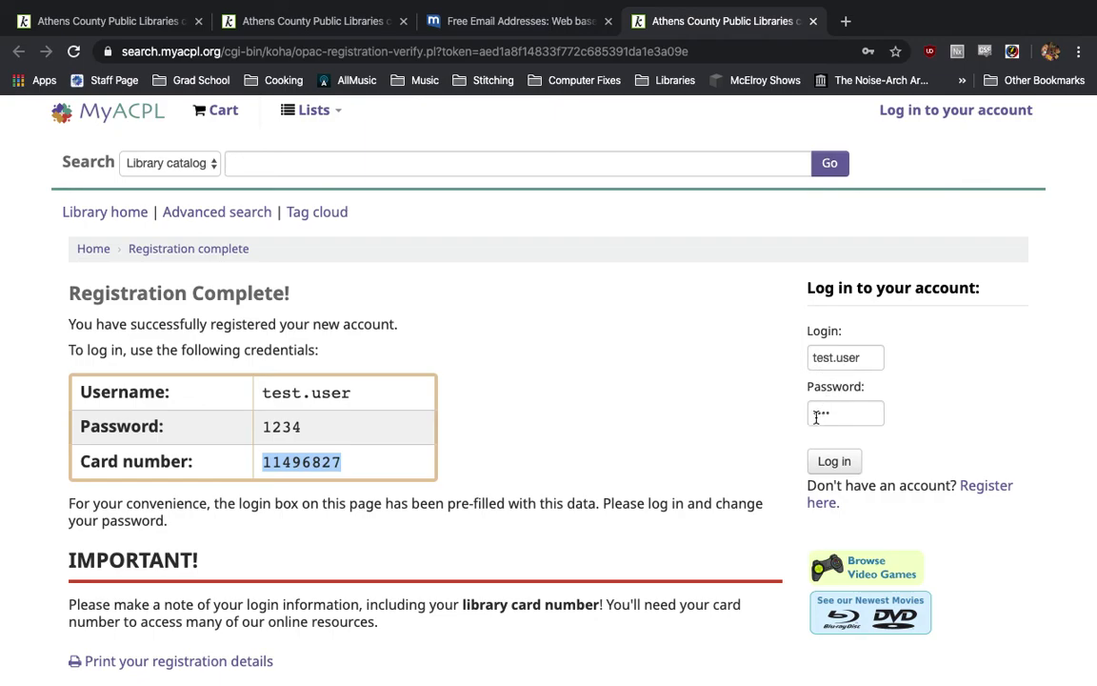
Log in with the pre-filled credentials and view the account's personal details
click(834, 462)
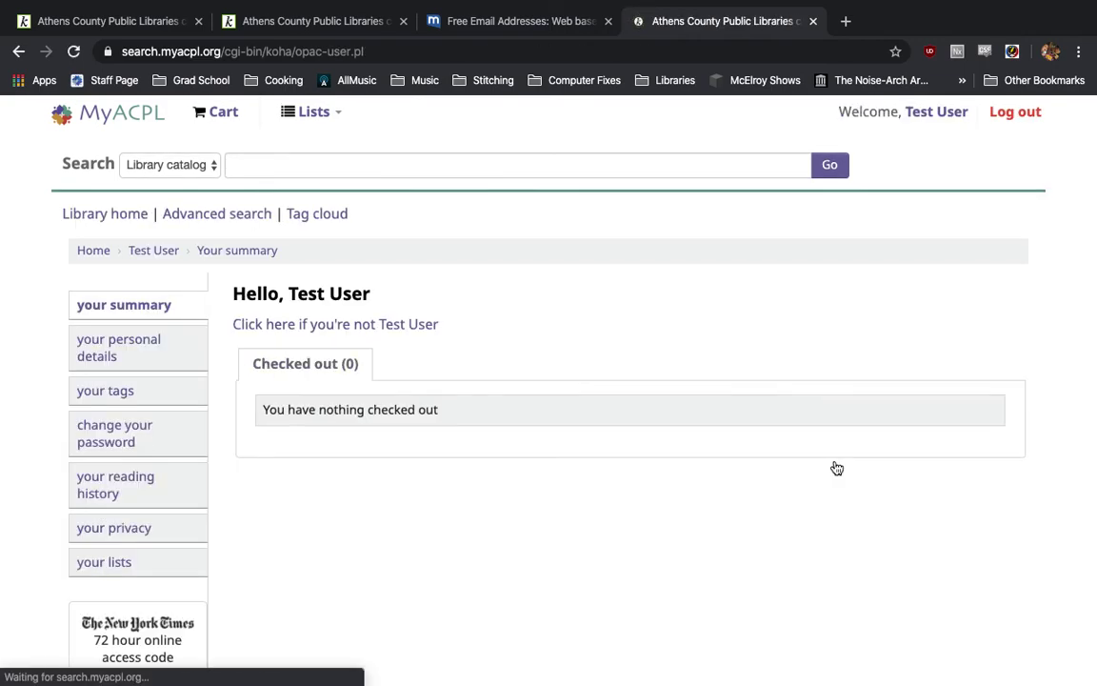
click(152, 357)
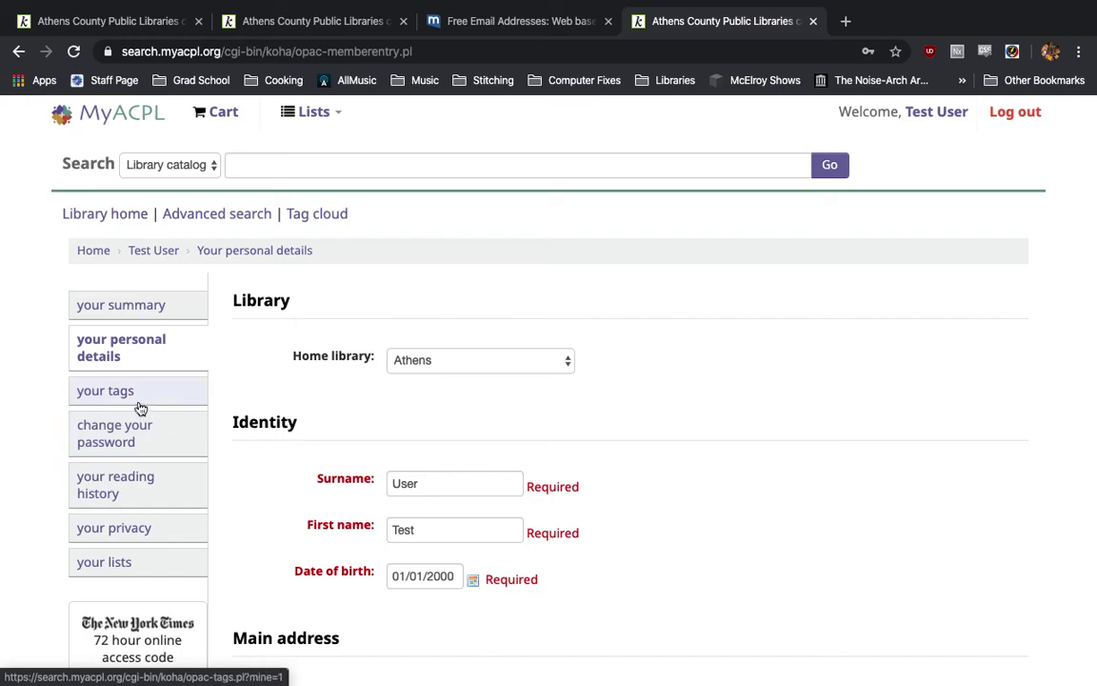